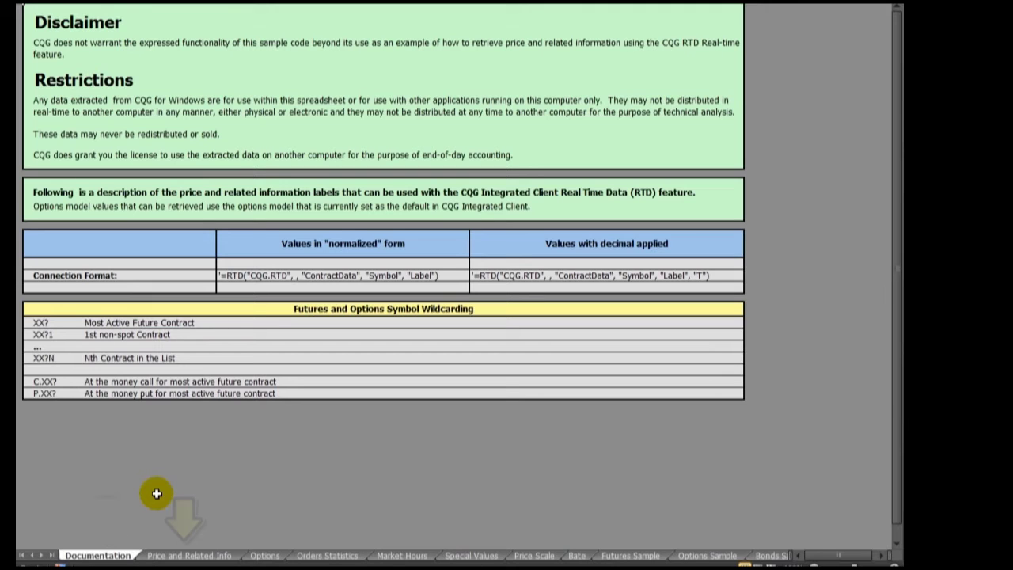
- Browse down through the Price and Related Info sheet
click(190, 556)
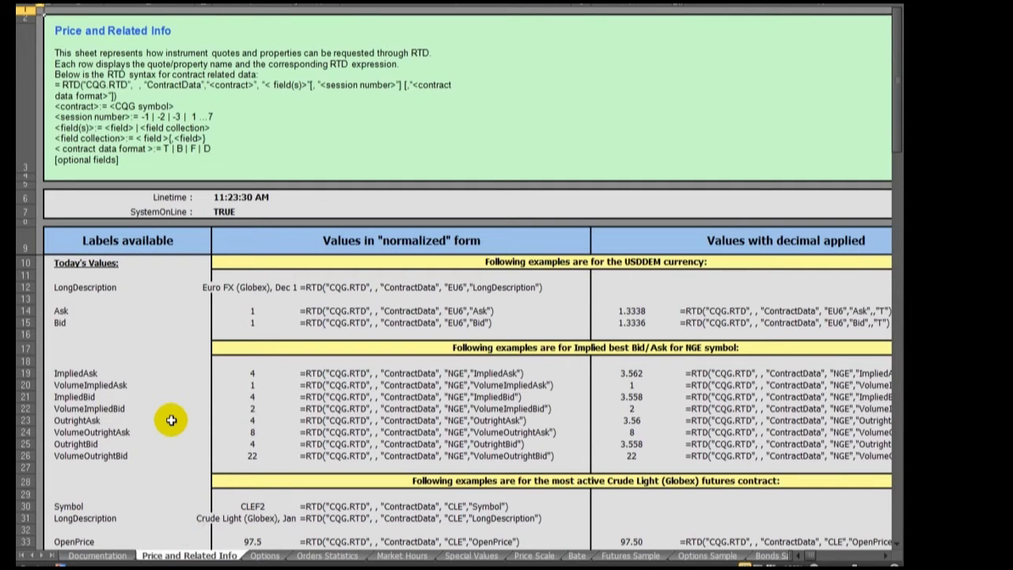
scroll(187, 395, down, 5)
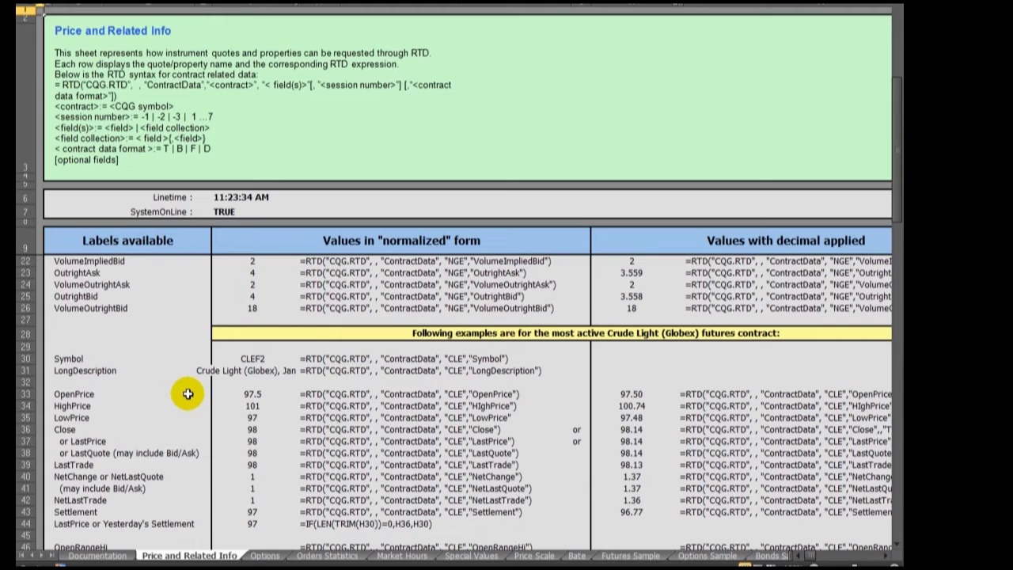
scroll(187, 393, down, 2)
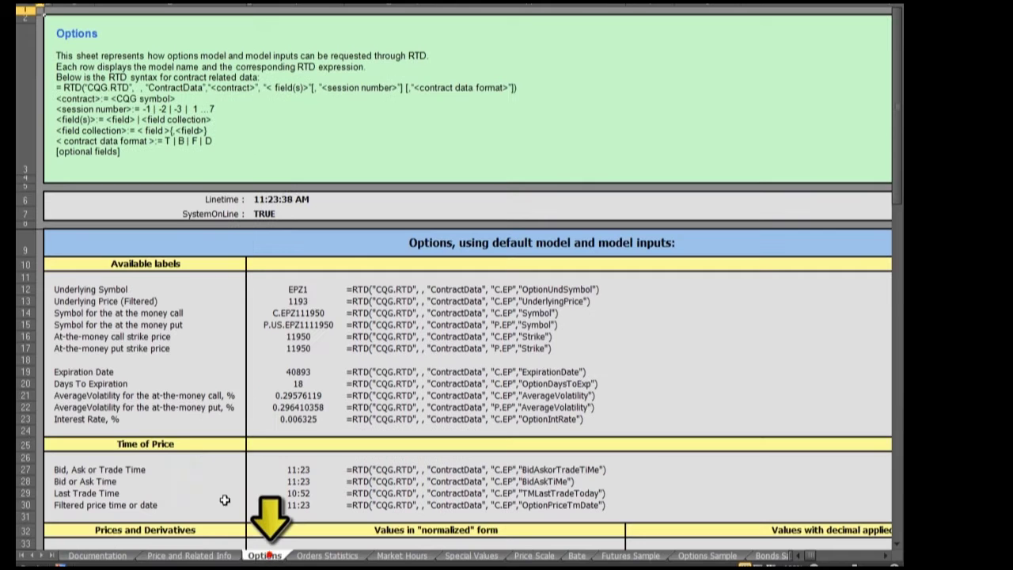
- Show the Options sheet and scroll down to the Black model input tables
click(264, 555)
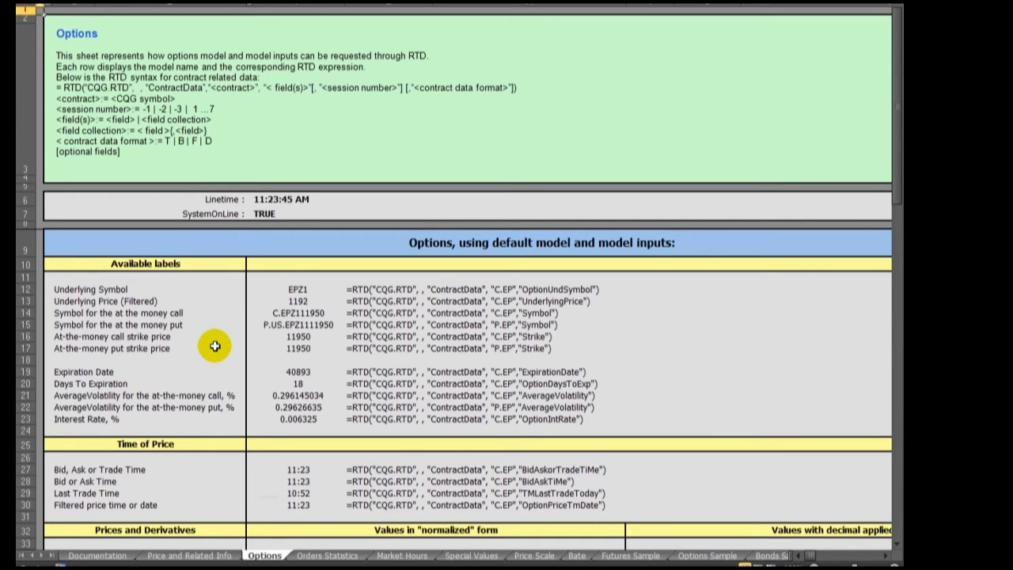
scroll(213, 345, down, 3)
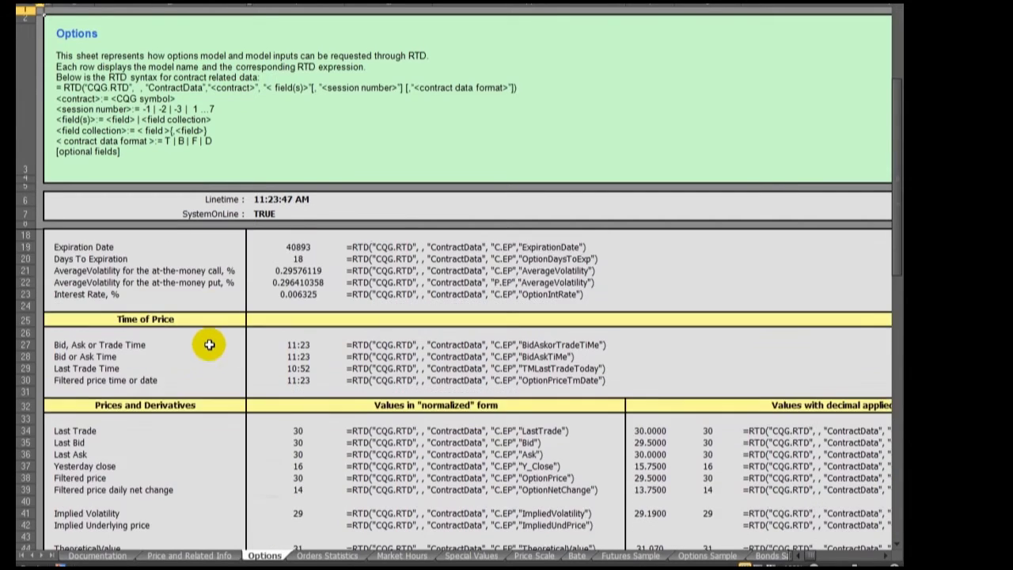
scroll(208, 344, down, 7)
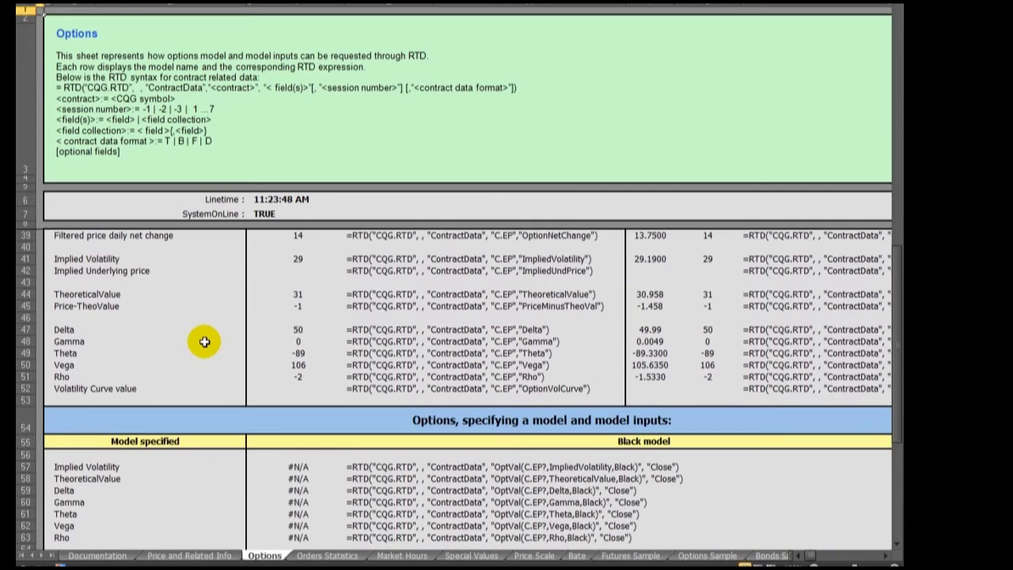
scroll(205, 341, down, 1)
scroll(204, 341, down, 2)
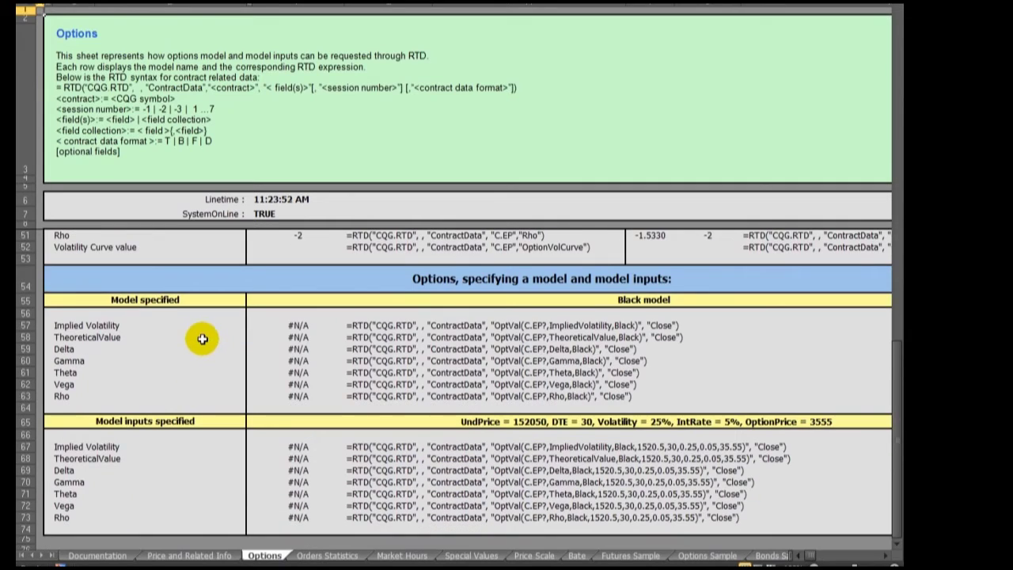
- Step through the Orders Statistics, Market Hours and Special Values sheets to the Bate Code sheet
click(324, 556)
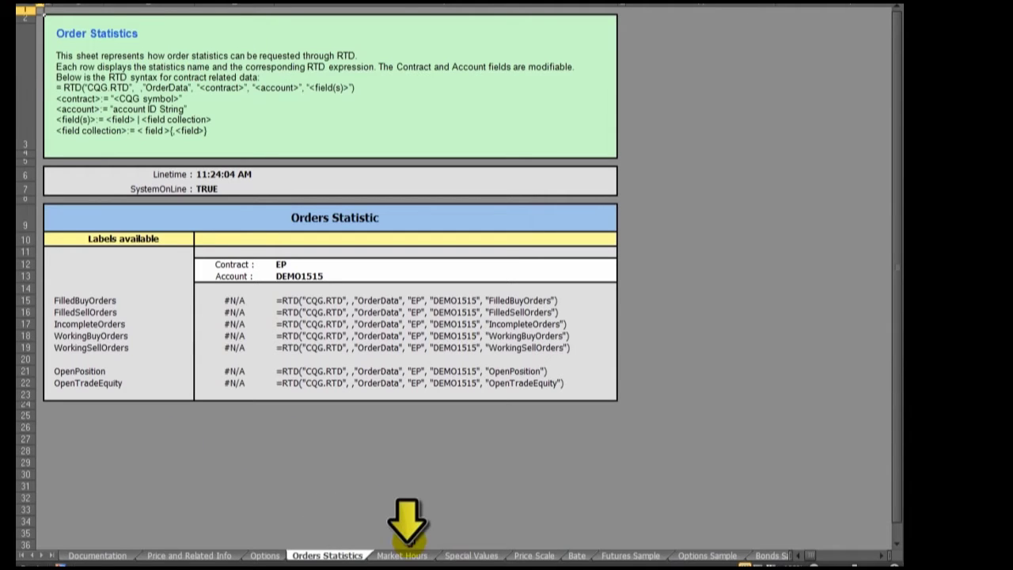
click(402, 553)
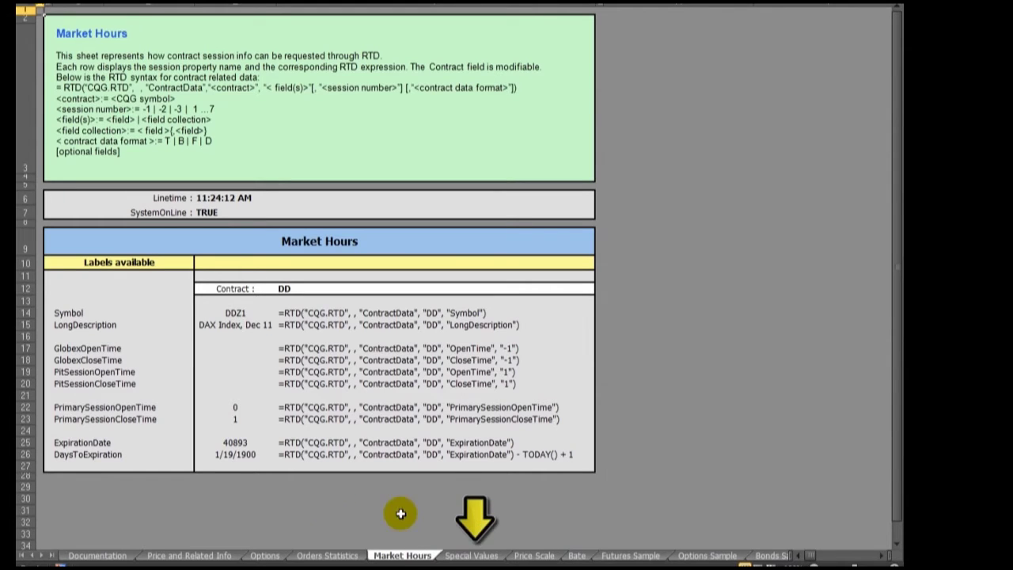
click(475, 555)
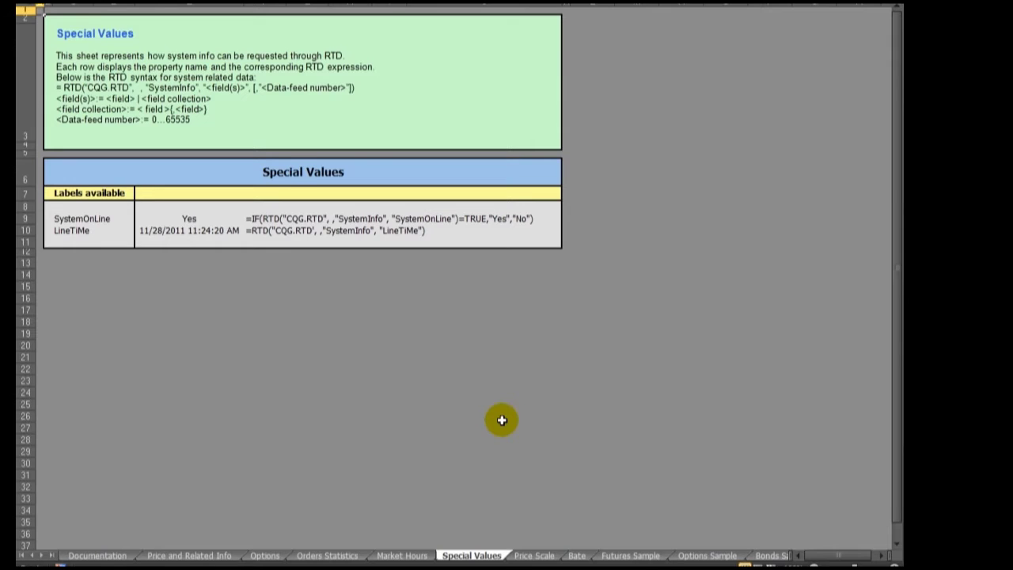
key(ctrl+Page_Down)
key(ctrl+Page_Down)
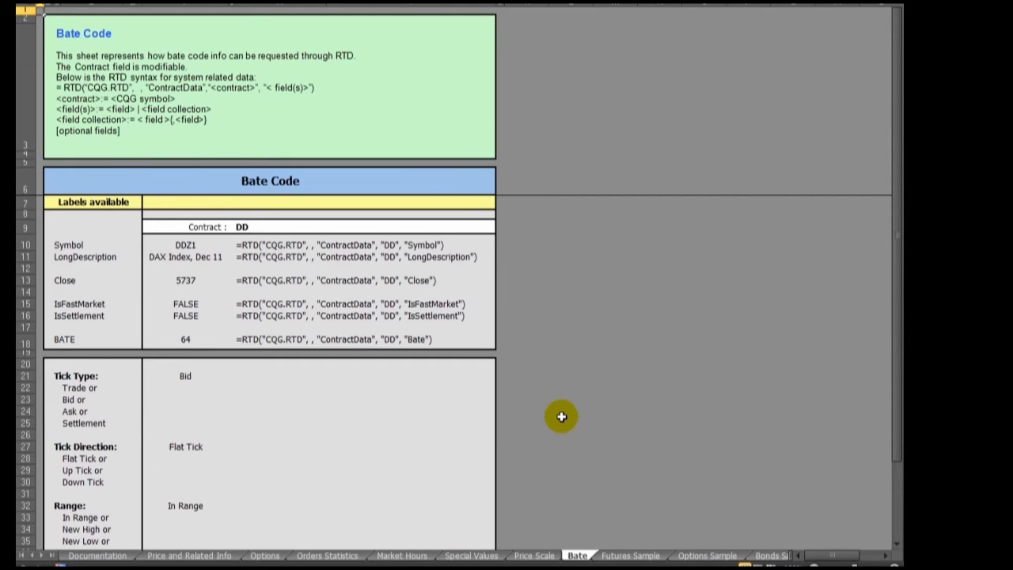
scroll(560, 416, down, 2)
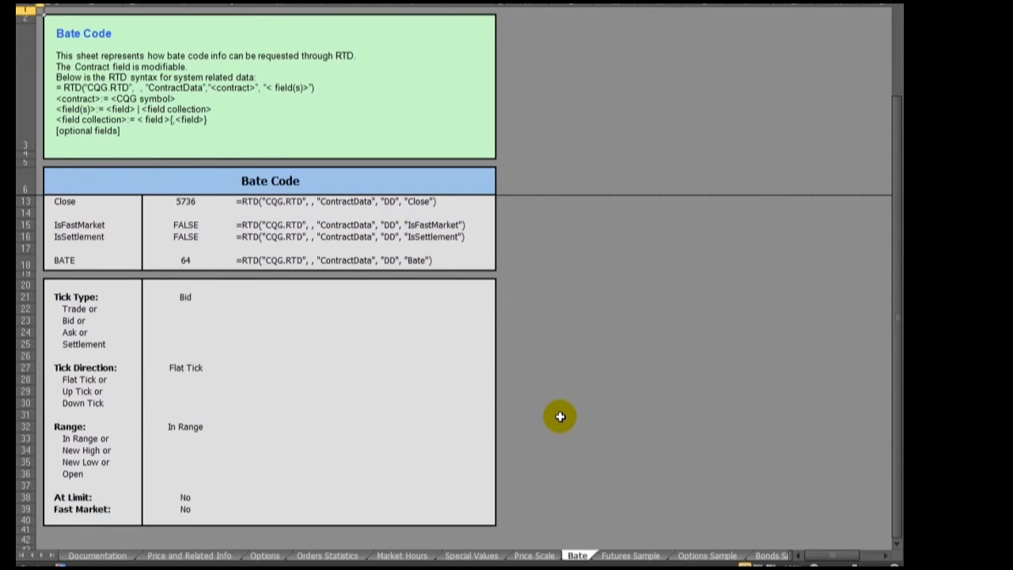
- View the Futures, Options, Bonds and Orders Statistics Sample sheets in turn
click(616, 554)
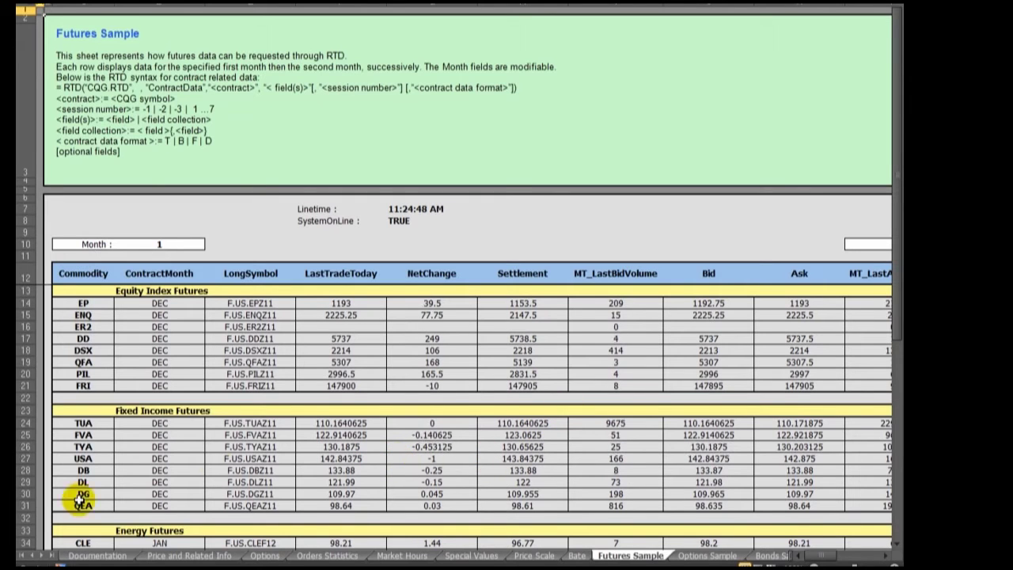
click(49, 557)
click(49, 557)
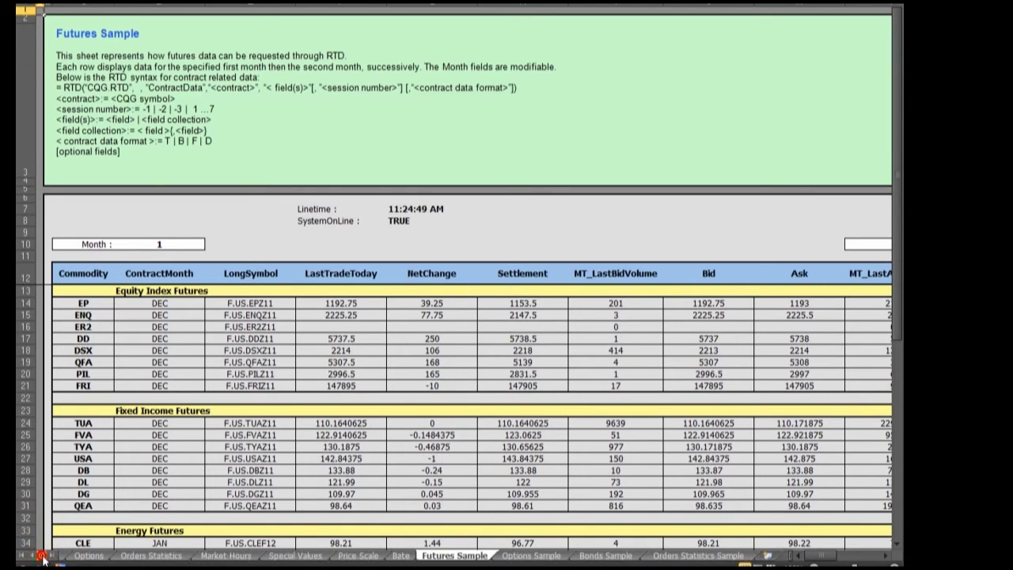
click(529, 555)
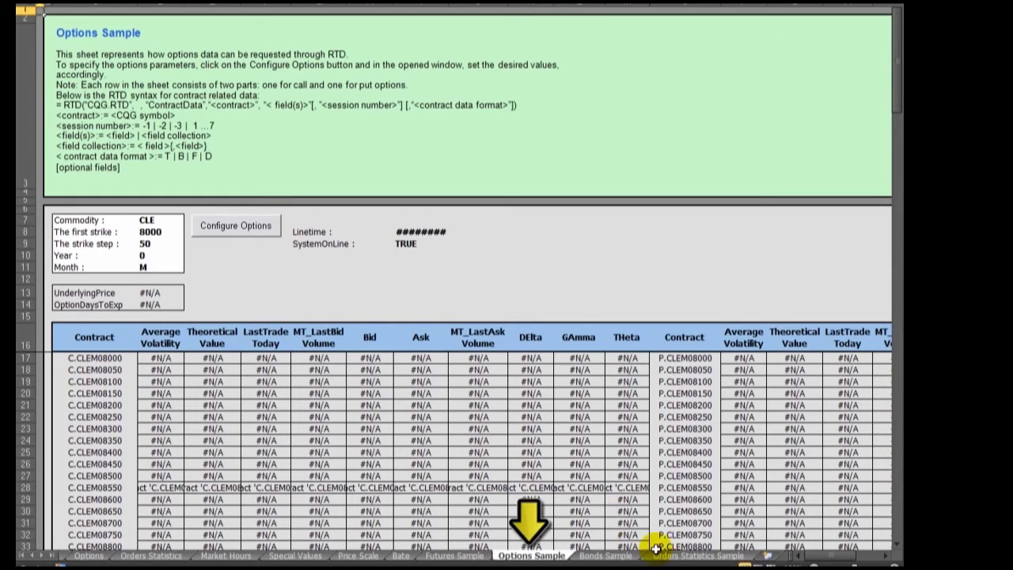
click(606, 556)
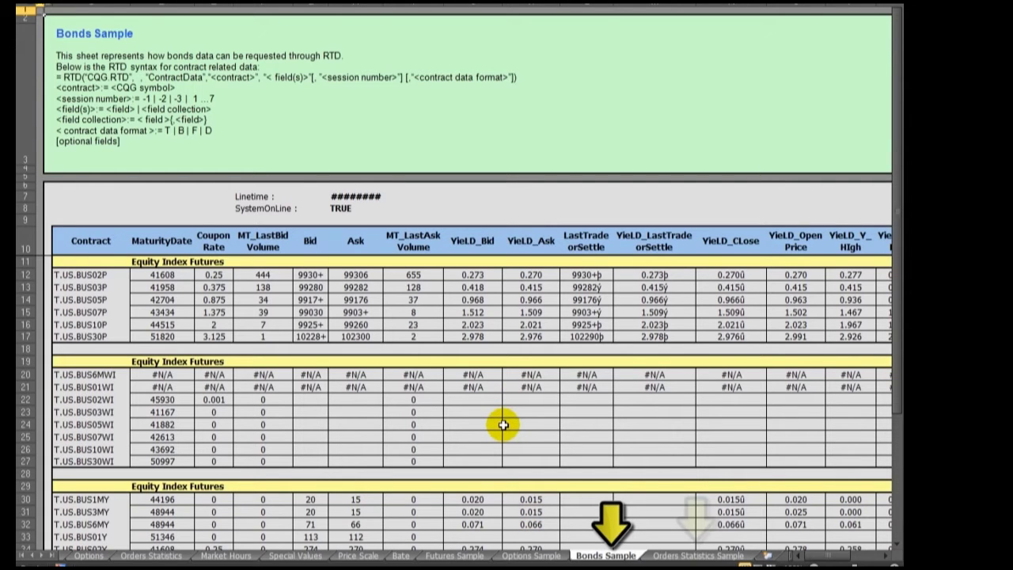
click(685, 556)
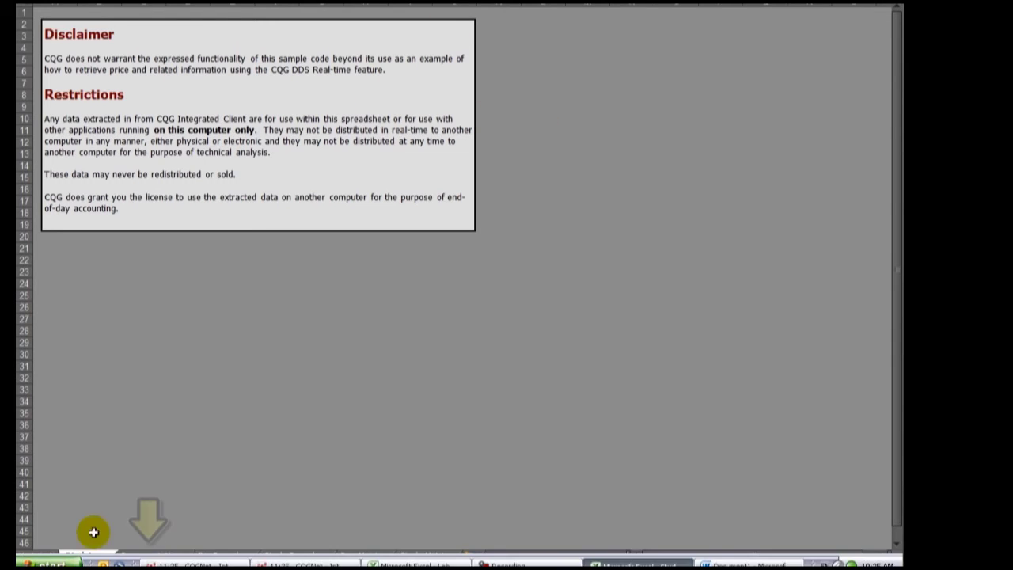
- Review the Documentation sheet's RTD study syntax, then scroll through the Bar Formulas sheet
click(136, 554)
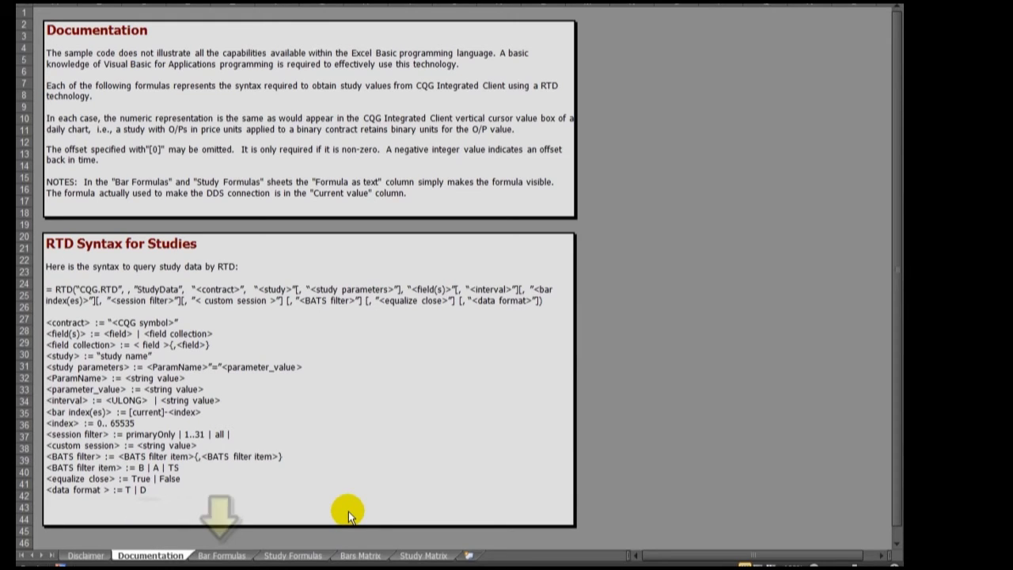
click(230, 553)
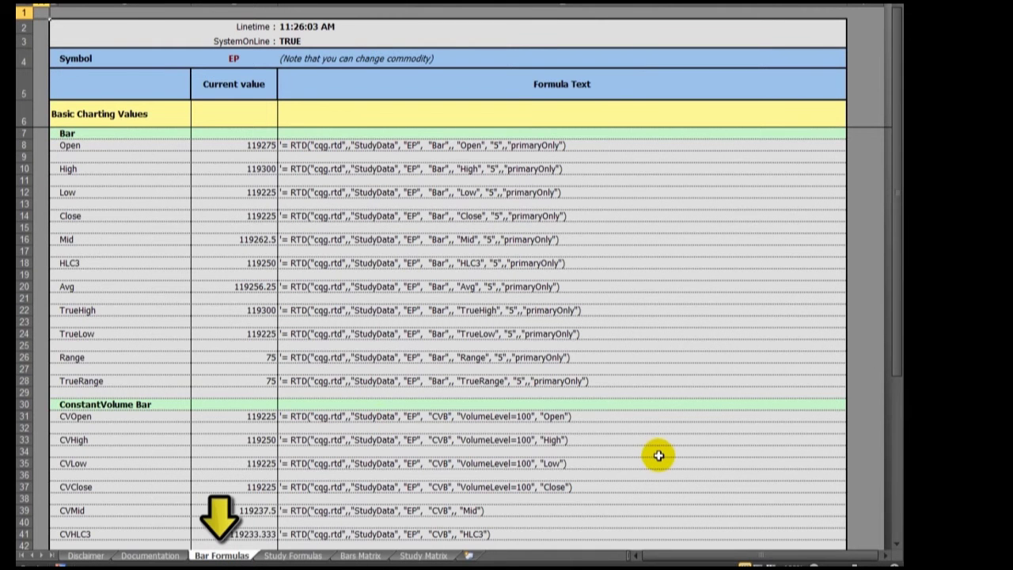
scroll(655, 427, down, 5)
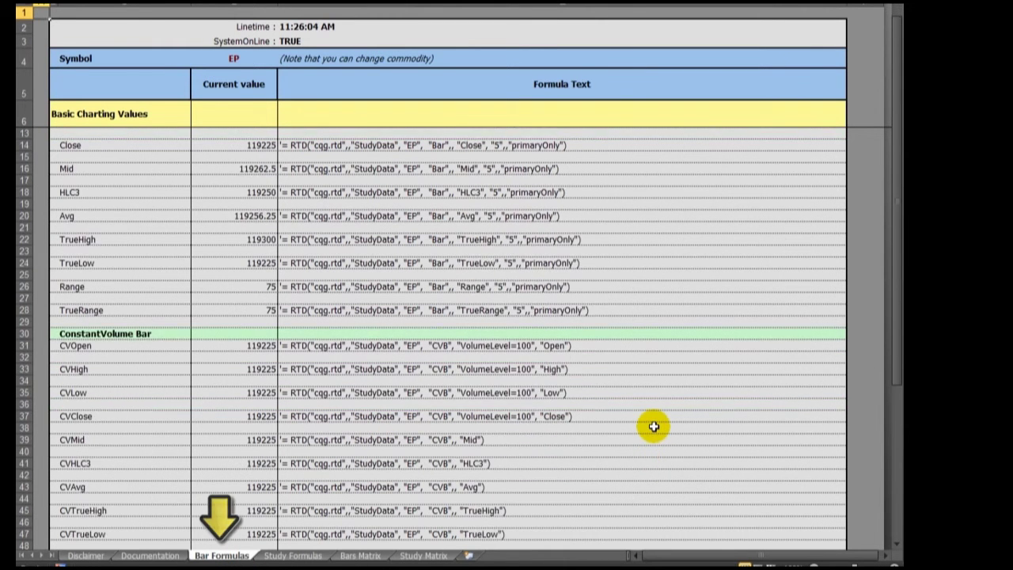
scroll(655, 427, down, 3)
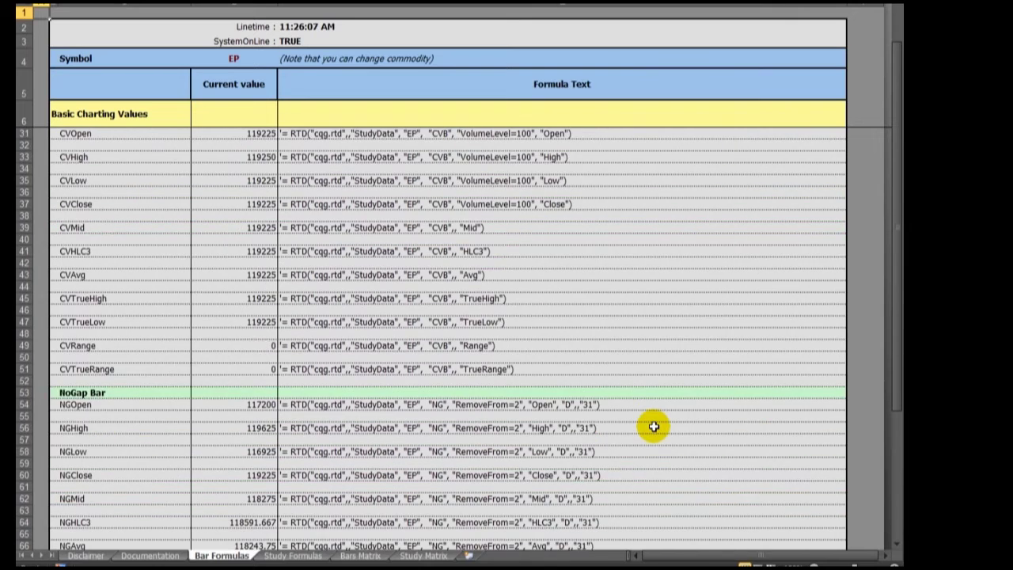
scroll(653, 428, down, 8)
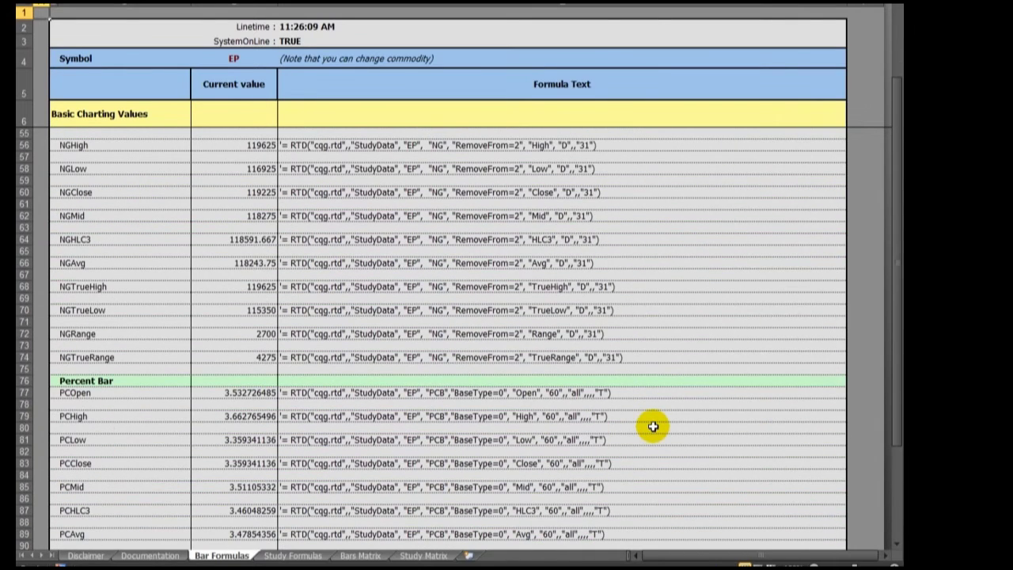
scroll(653, 427, down, 1)
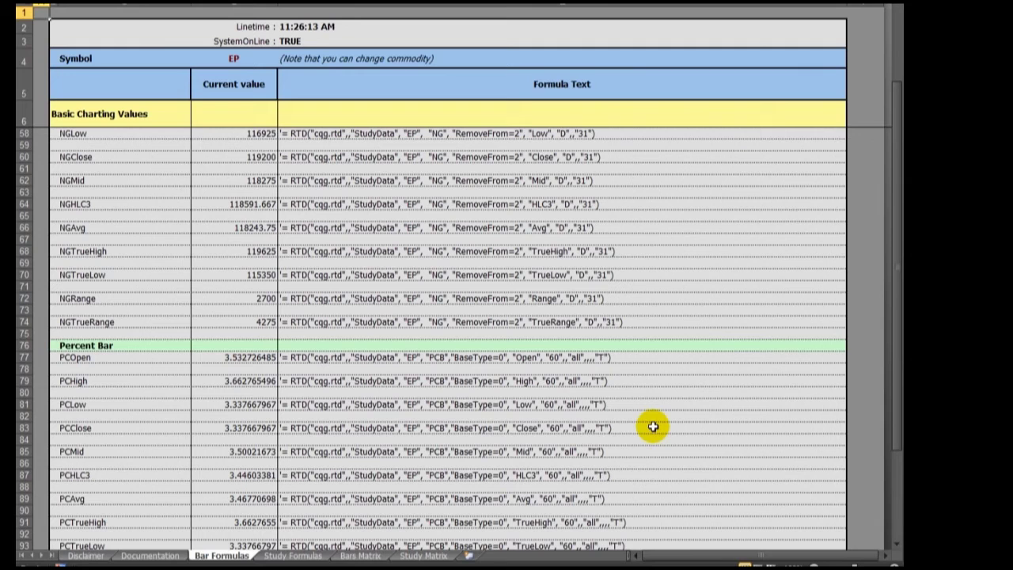
- Scroll through the Study Formulas sheet's live DJI study values and formula text
click(311, 557)
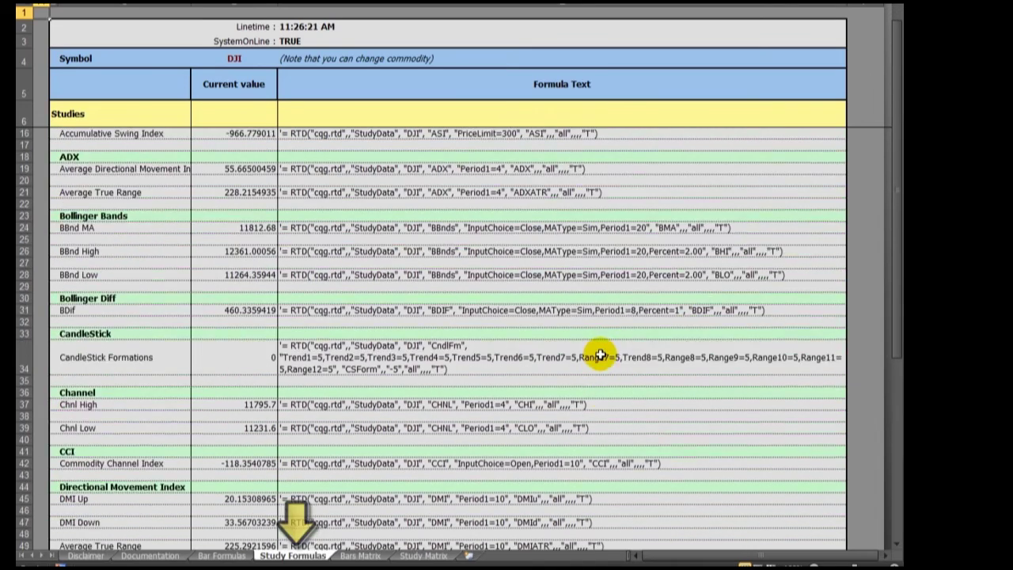
scroll(599, 354, down, 6)
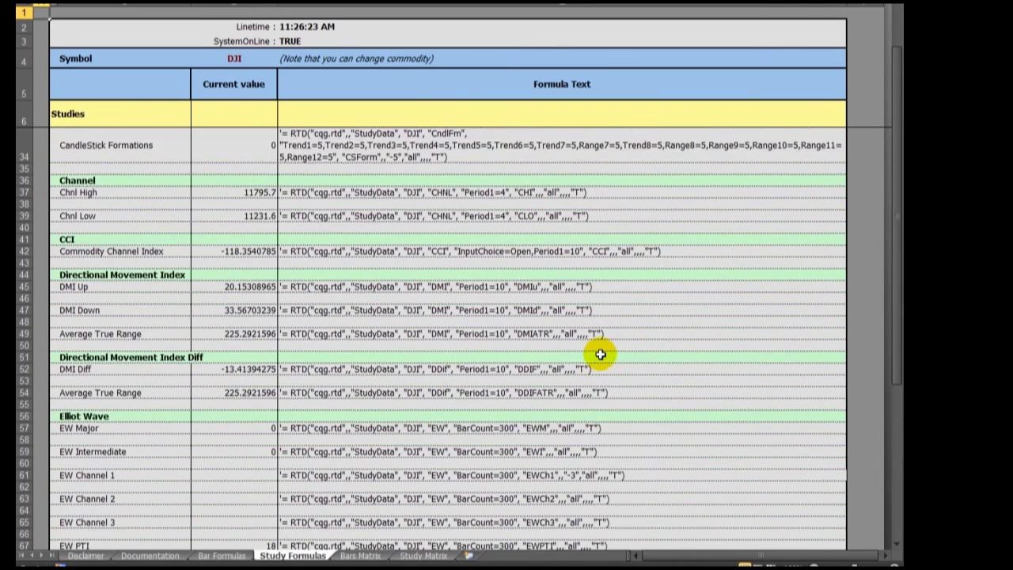
scroll(600, 355, down, 2)
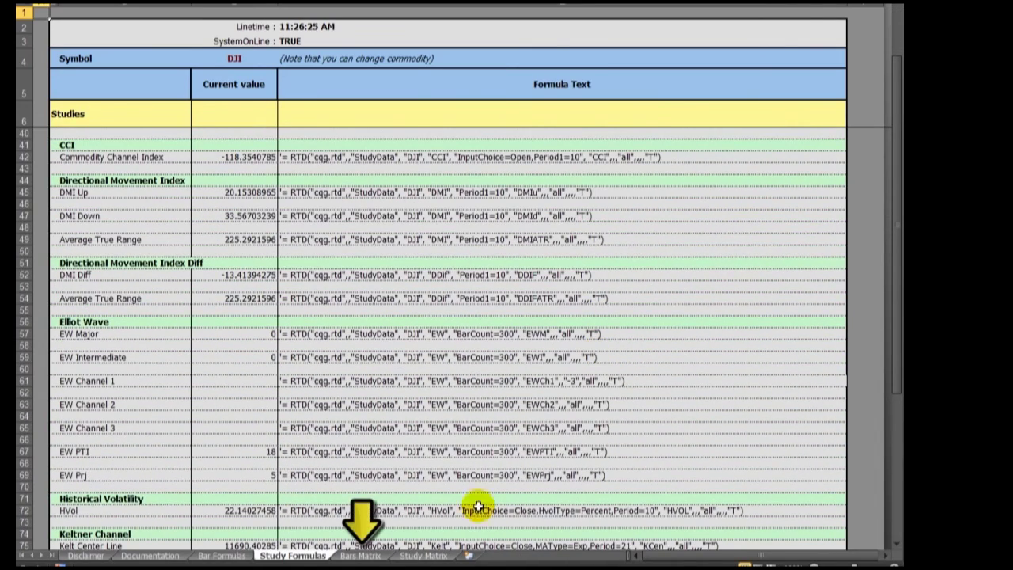
- Clear the Bars Matrix and request ten 5-minute bars for symbol ENQ
click(360, 555)
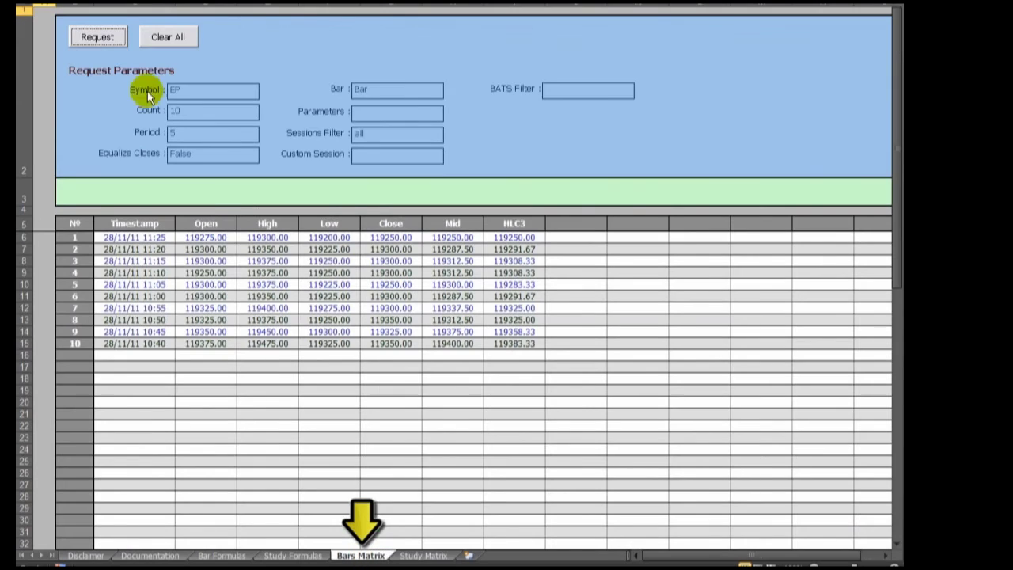
click(166, 39)
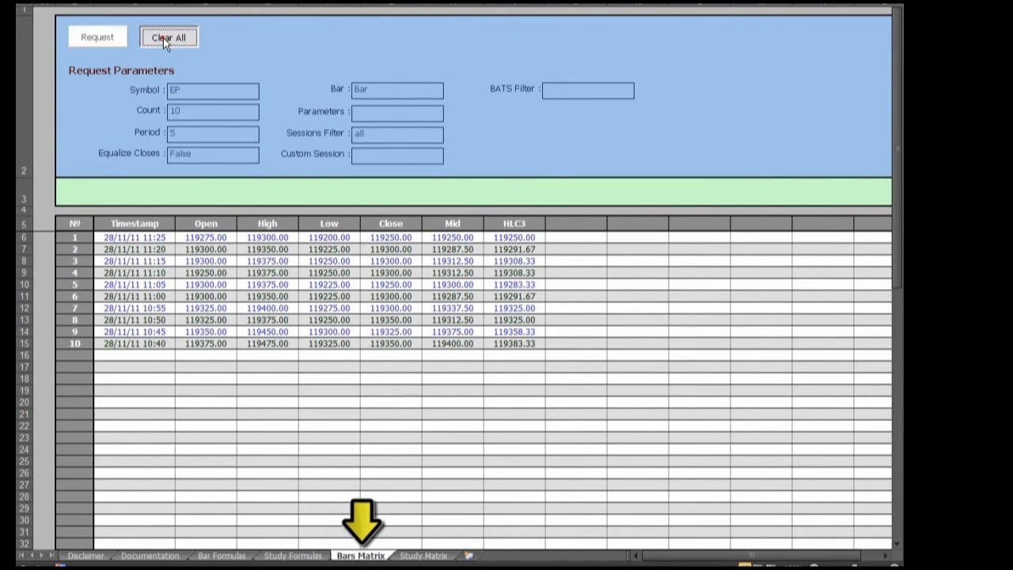
click(93, 36)
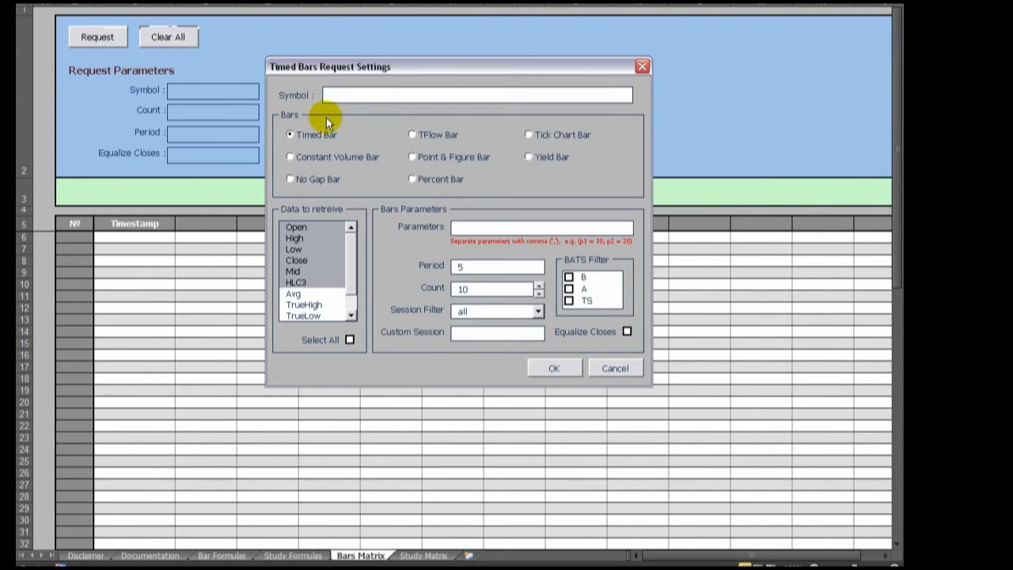
click(327, 93)
text(ENQ)
click(333, 95)
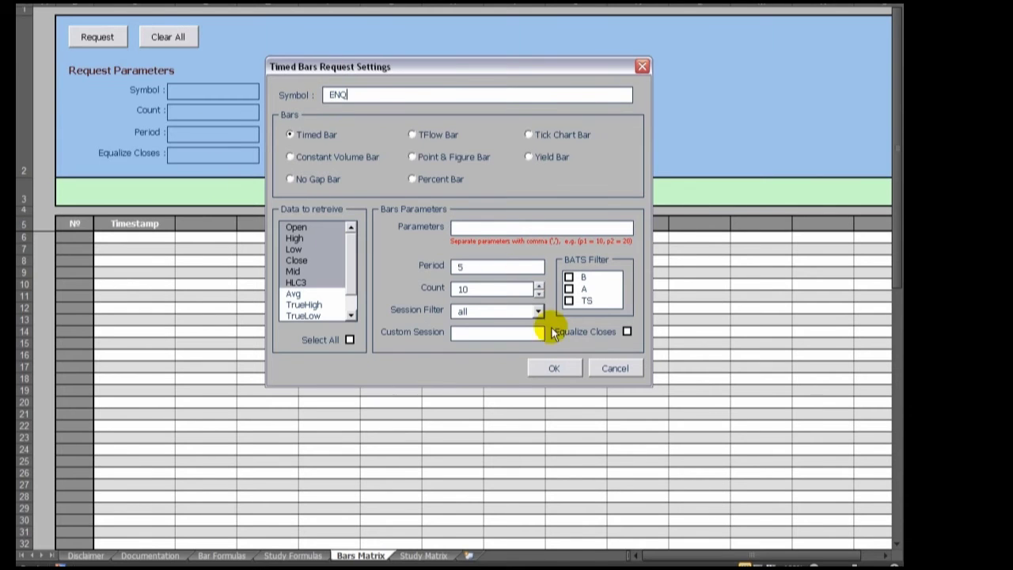
click(547, 367)
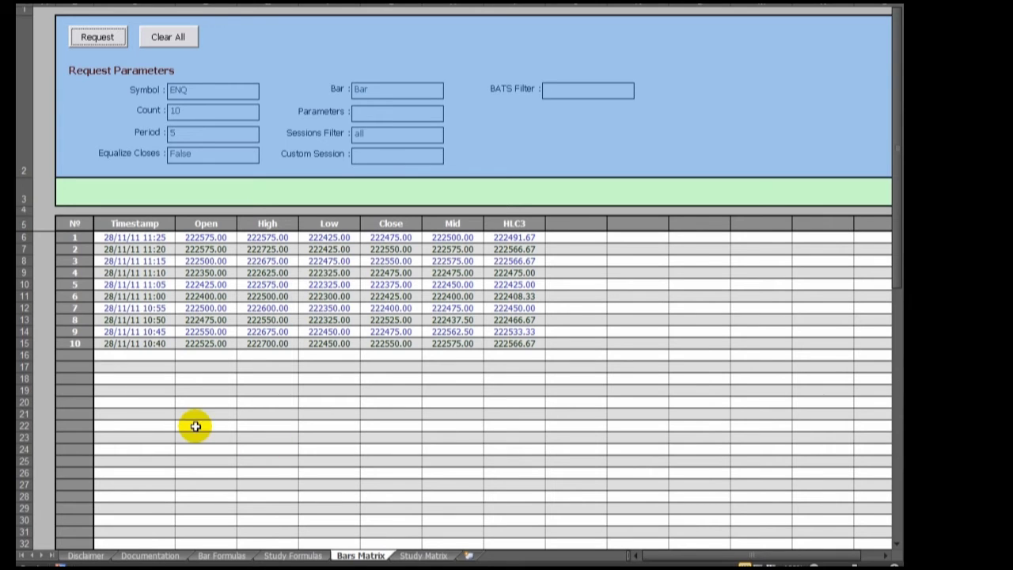
drag(203, 237, 506, 345)
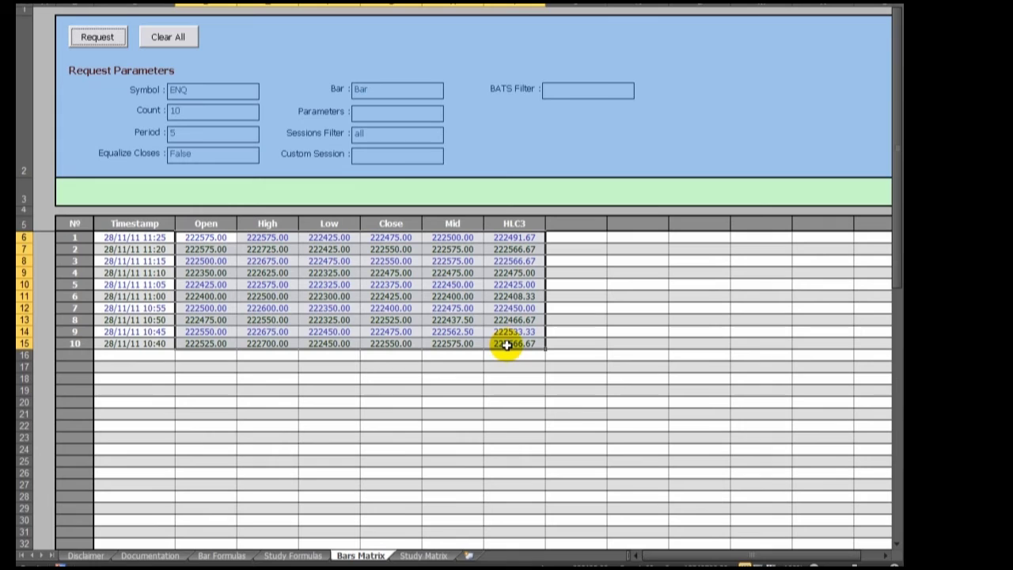
click(419, 556)
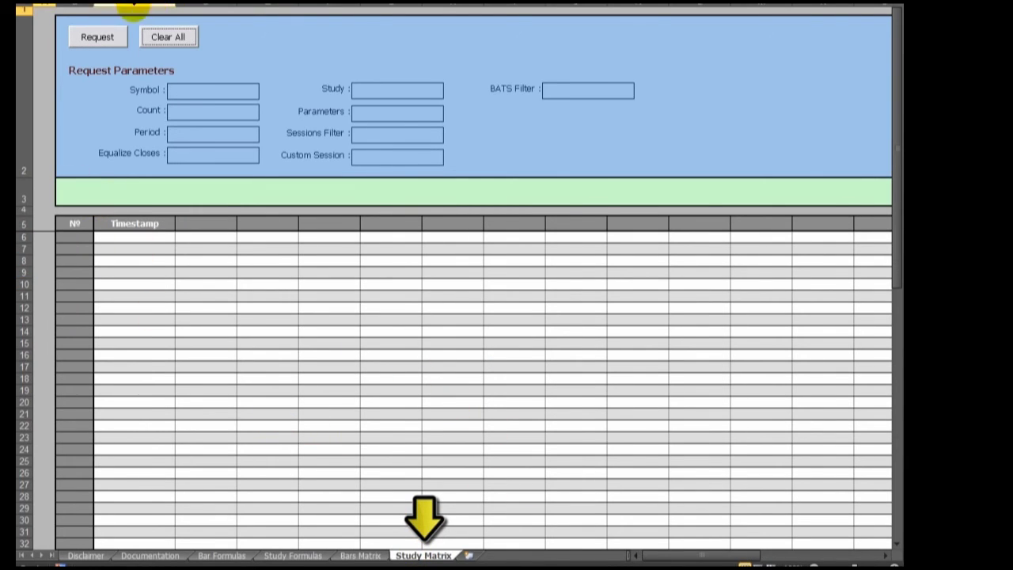
- Start a Study Matrix request for symbol EP with study BBnds
click(93, 48)
text(EP)
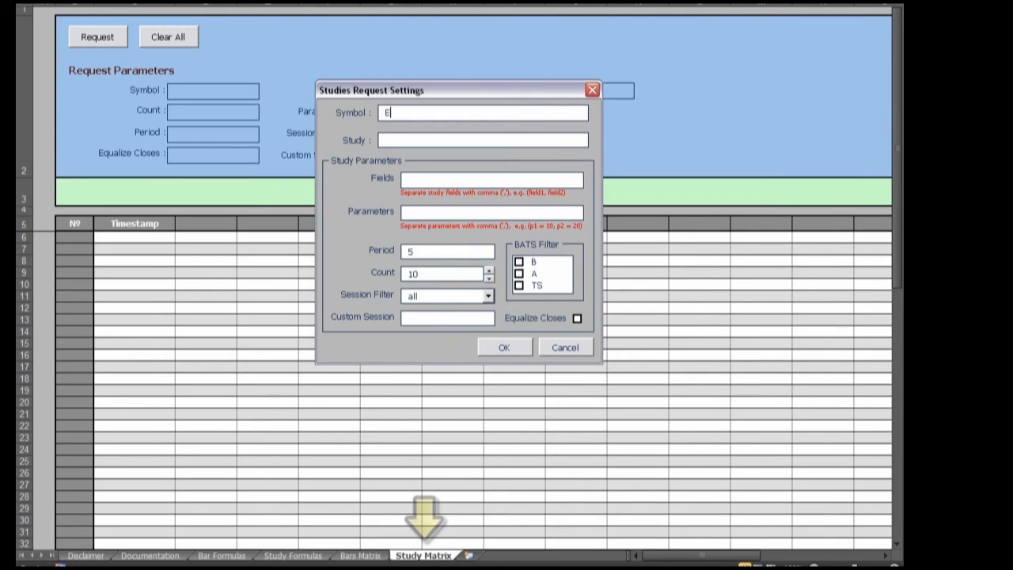
click(768, 222)
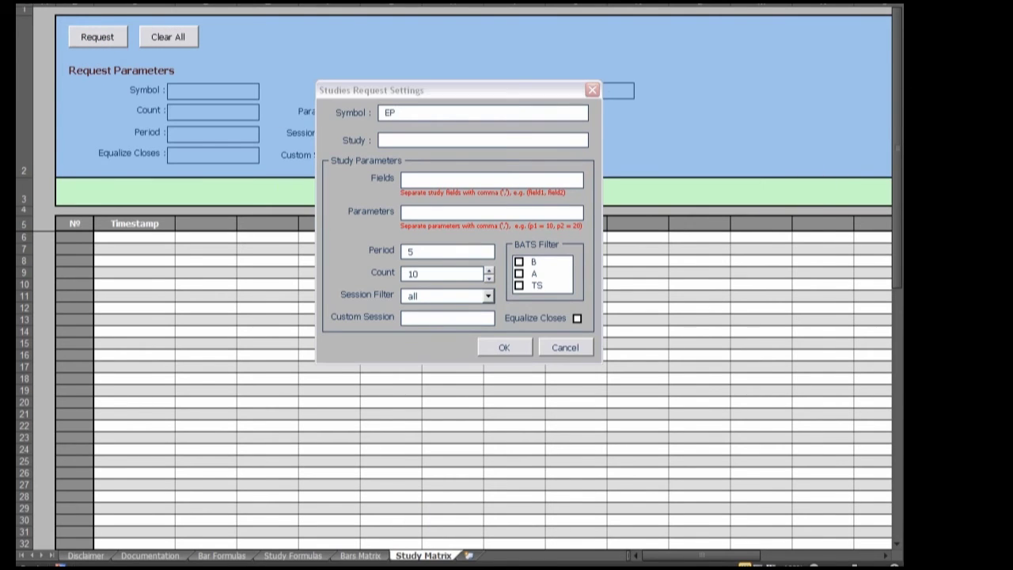
click(386, 140)
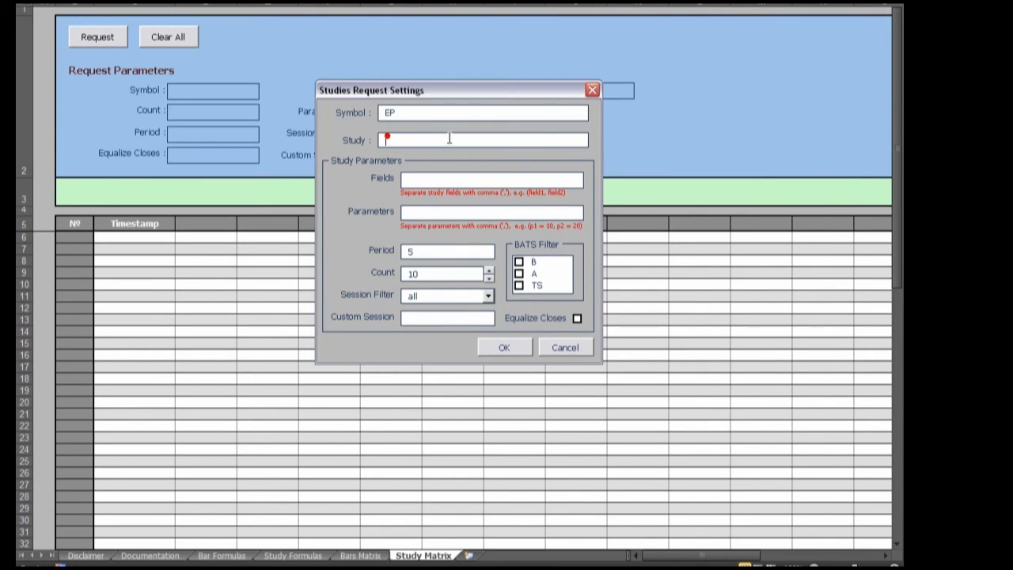
text(BBnds)
click(766, 153)
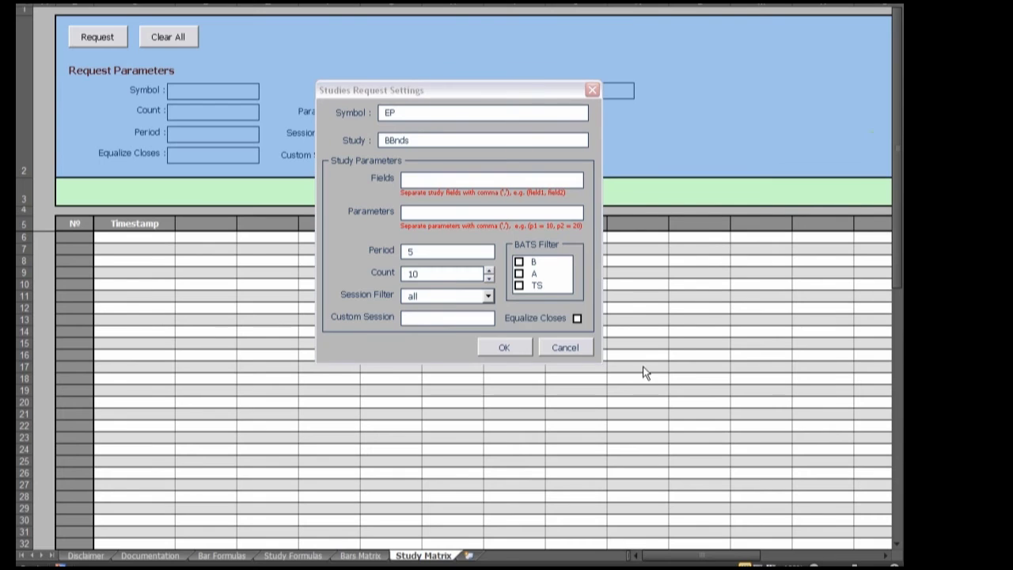
- Set fields BMA,BHI,BLO, paste parameters Period1=20,MAType=Sim,Percent=2, and submit the request
click(369, 362)
click(451, 177)
text(BMA,BHI,BLO)
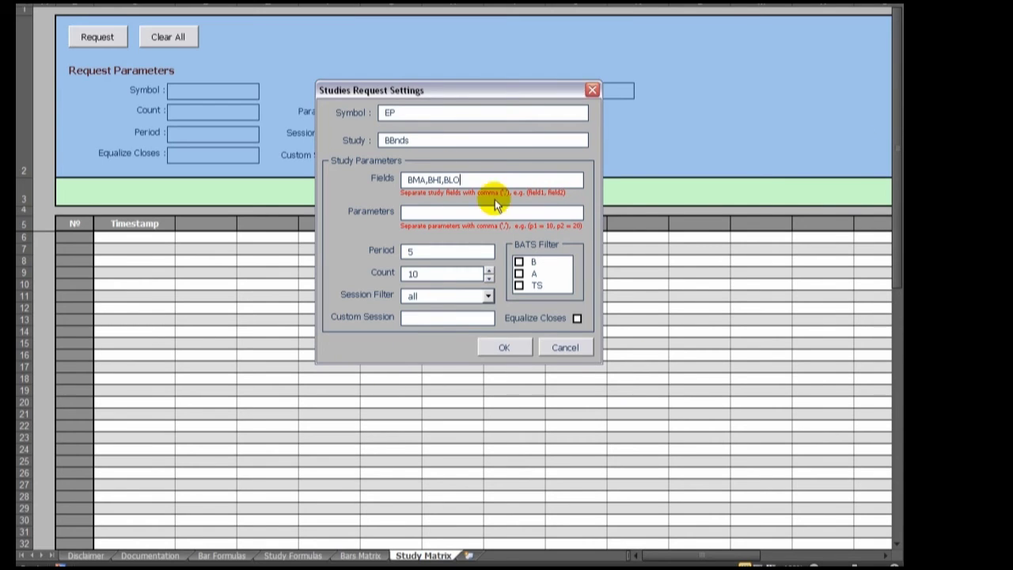
click(711, 116)
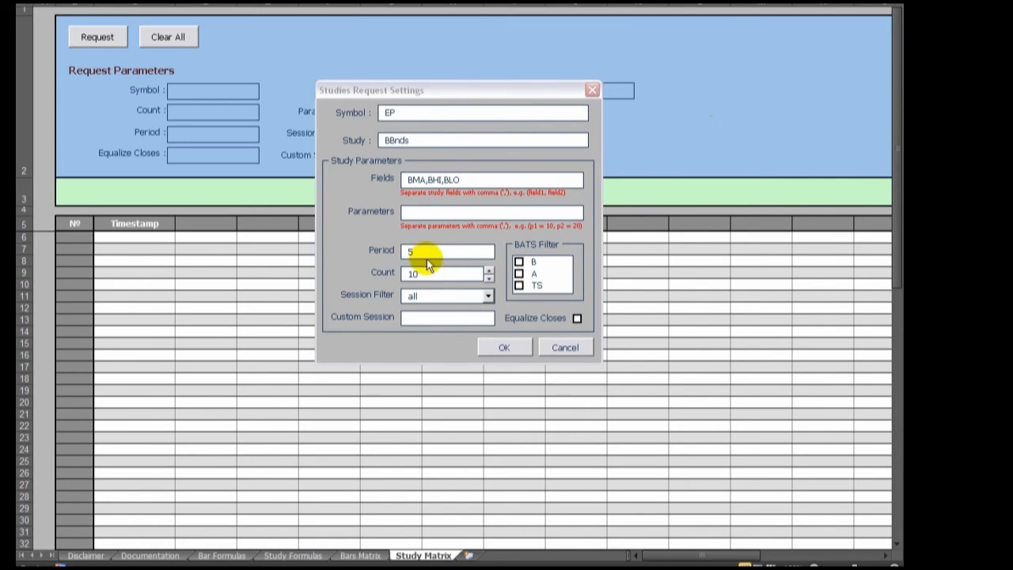
click(419, 212)
text(Period1=20,MAType=Sim,Percent=2)
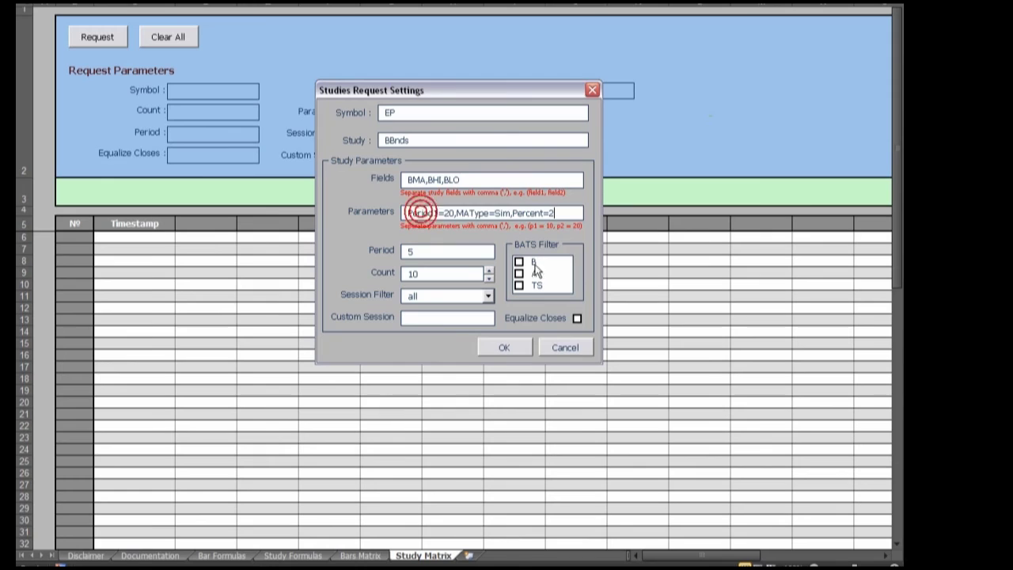
click(506, 347)
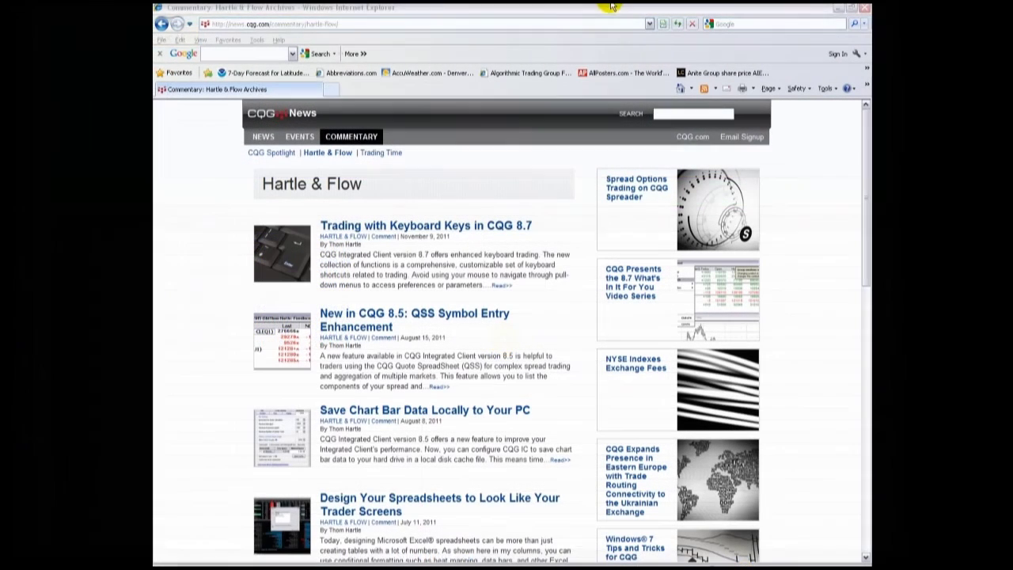
- Open the Hartle & Flow article 'Design Your Spreadsheets to Look Like Your Trader Screens'
click(610, 7)
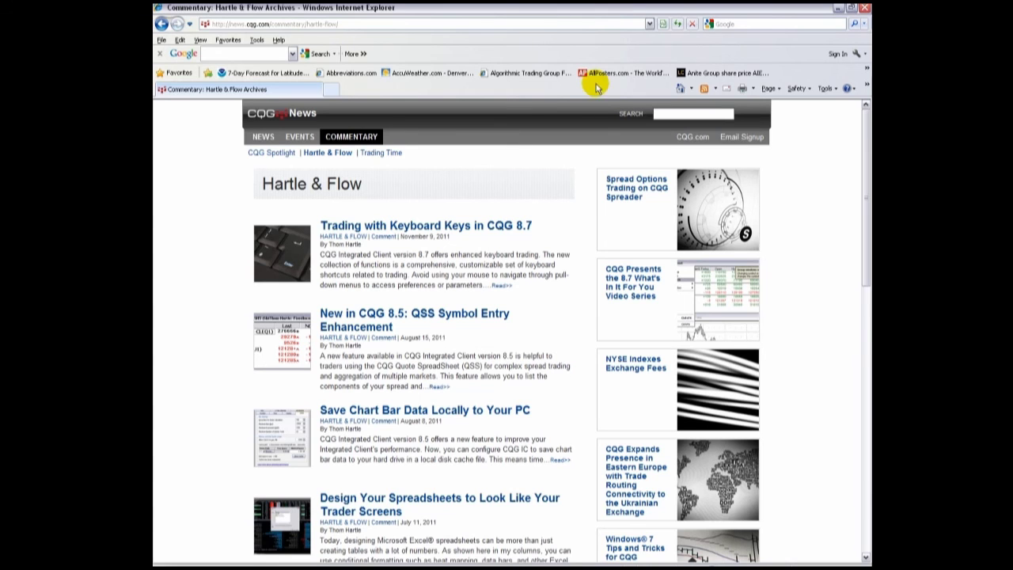
scroll(589, 260, down, 3)
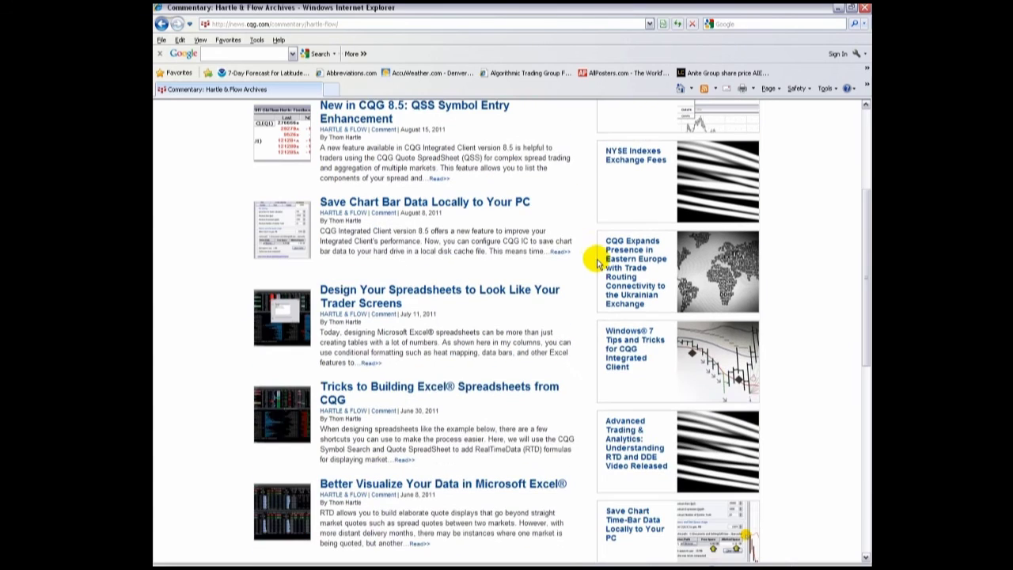
click(402, 294)
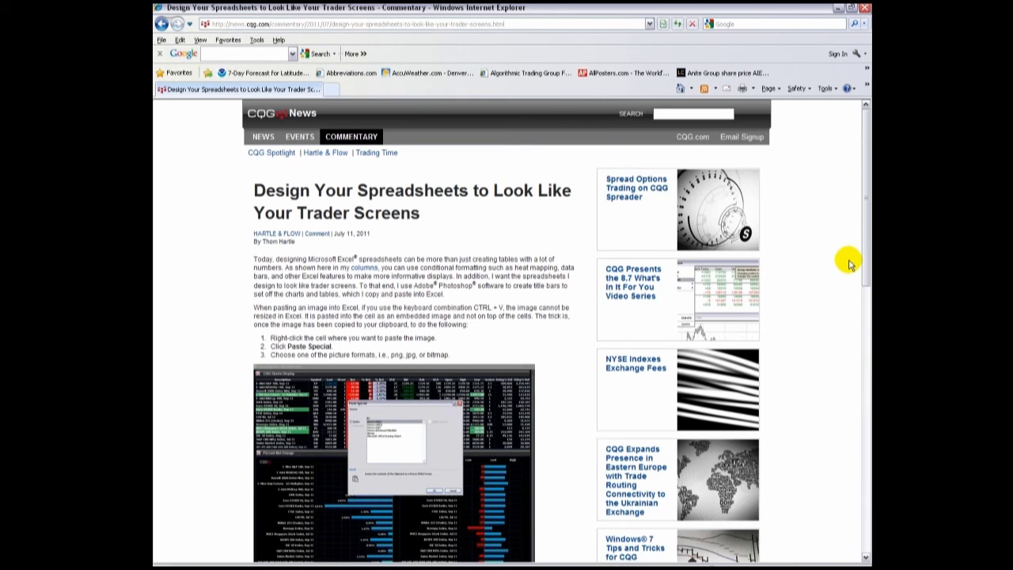
scroll(847, 261, down, 3)
scroll(848, 263, up, 2)
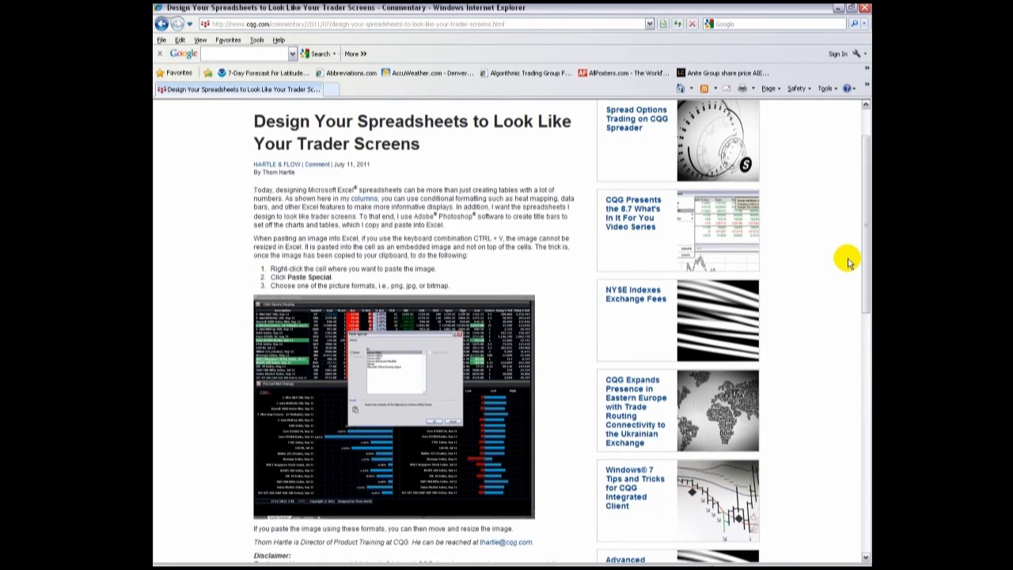